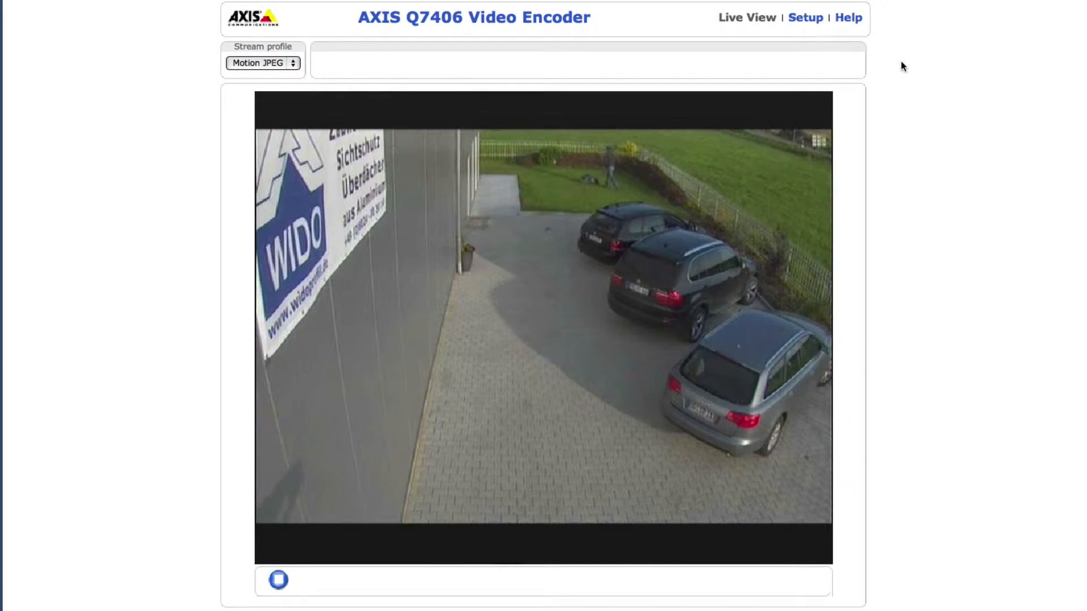
Open the configuration of the IPS Motion Detection application from the encoder's setup, start it and accept the licence agreement.
click(806, 19)
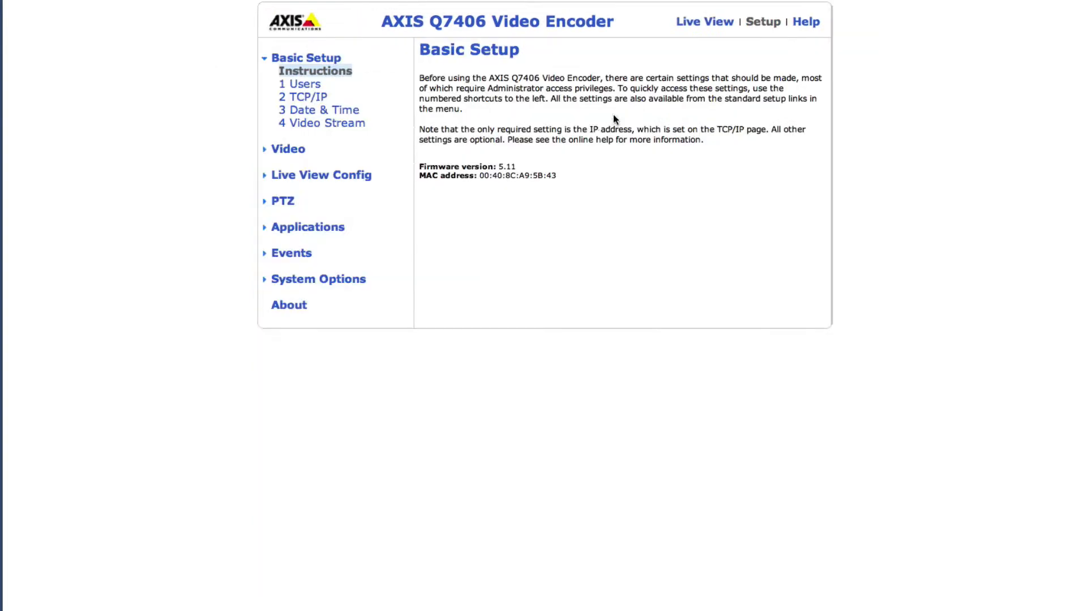
click(331, 229)
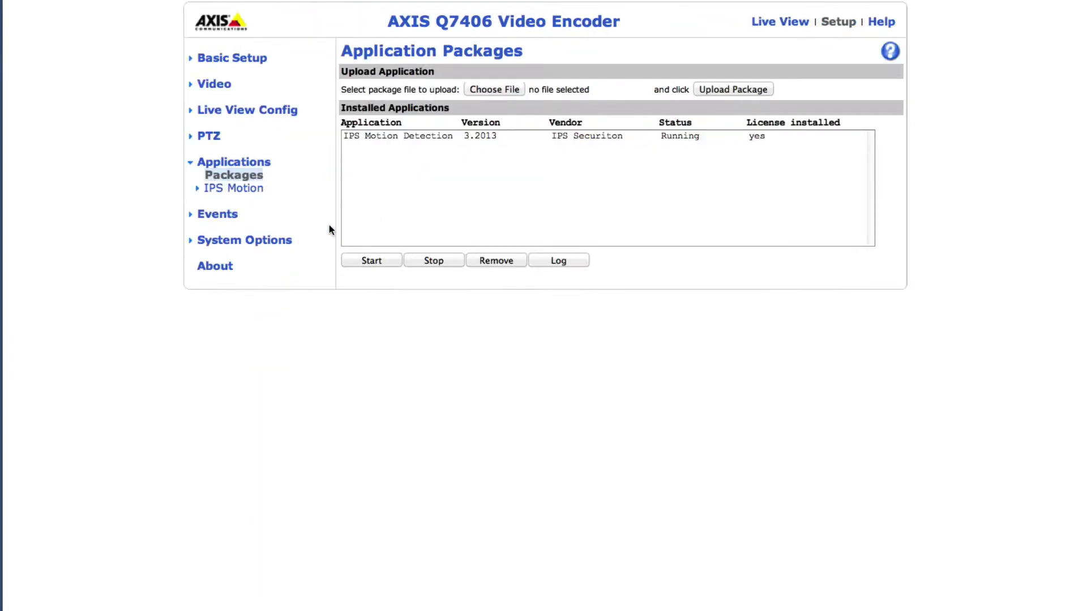
click(261, 190)
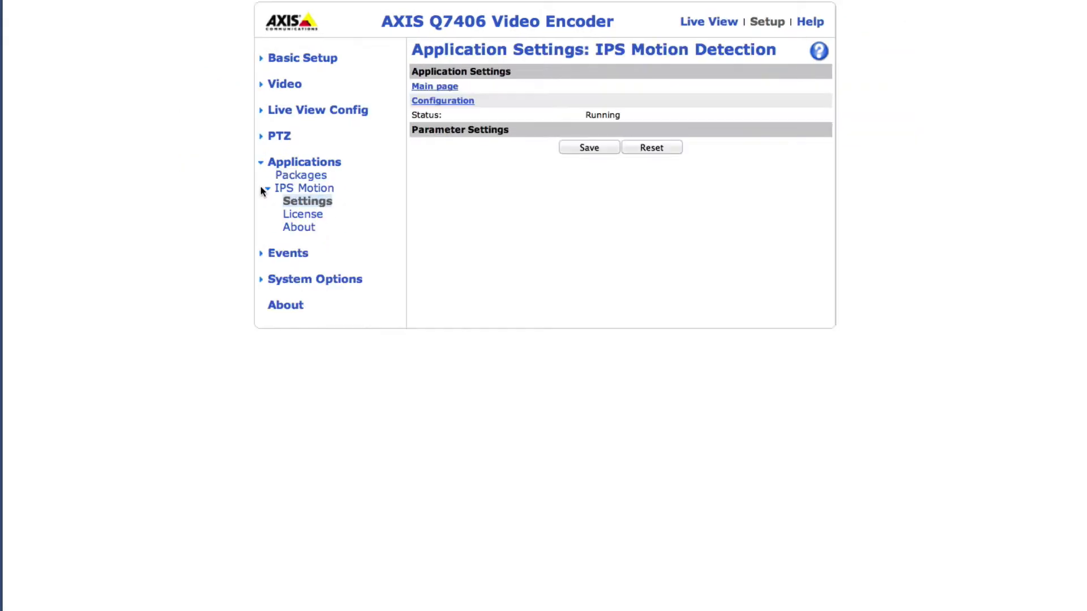
click(425, 103)
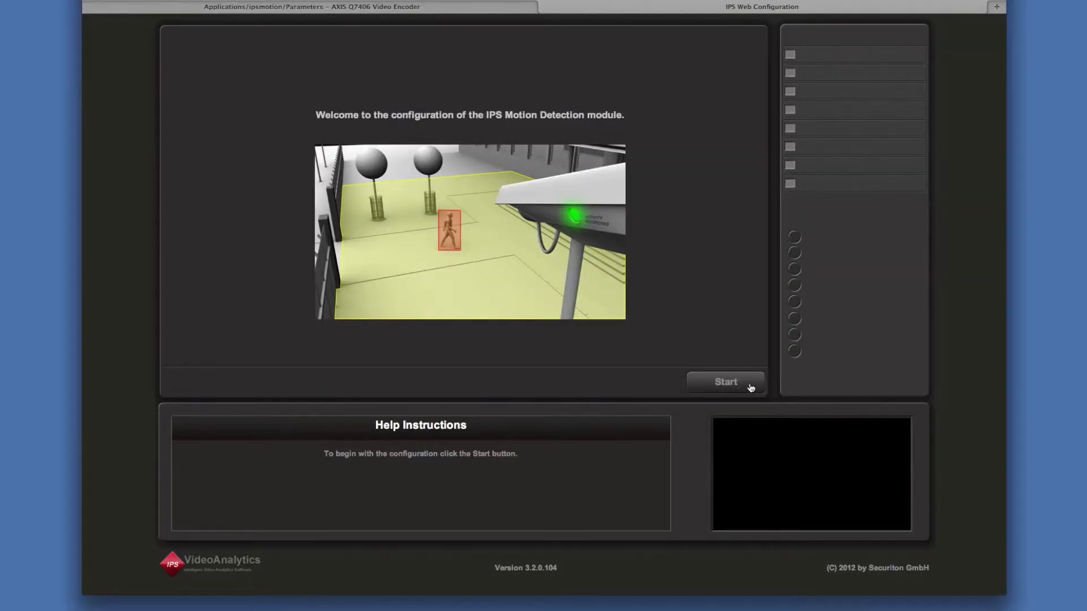
click(750, 389)
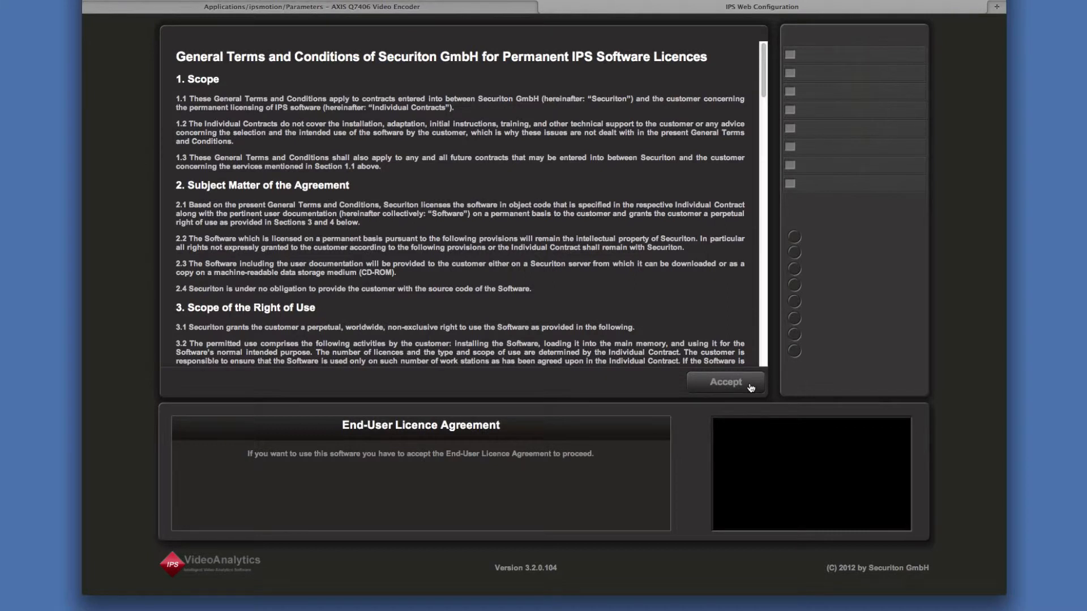
click(750, 388)
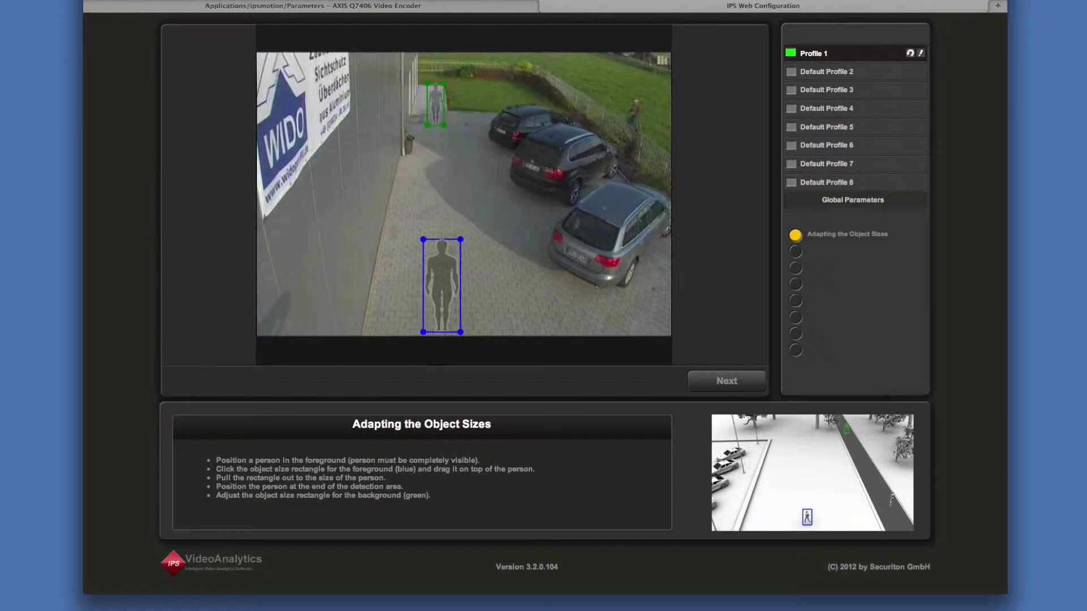
View Default Profile 2, return to Profile 1 and rename it as My Profile 1.
click(880, 74)
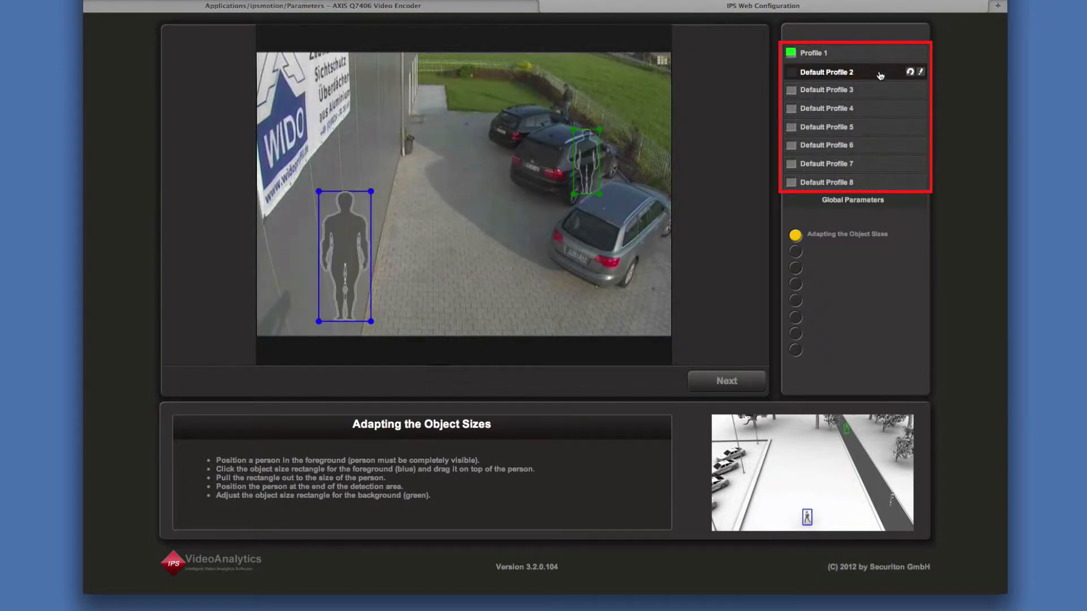
click(897, 54)
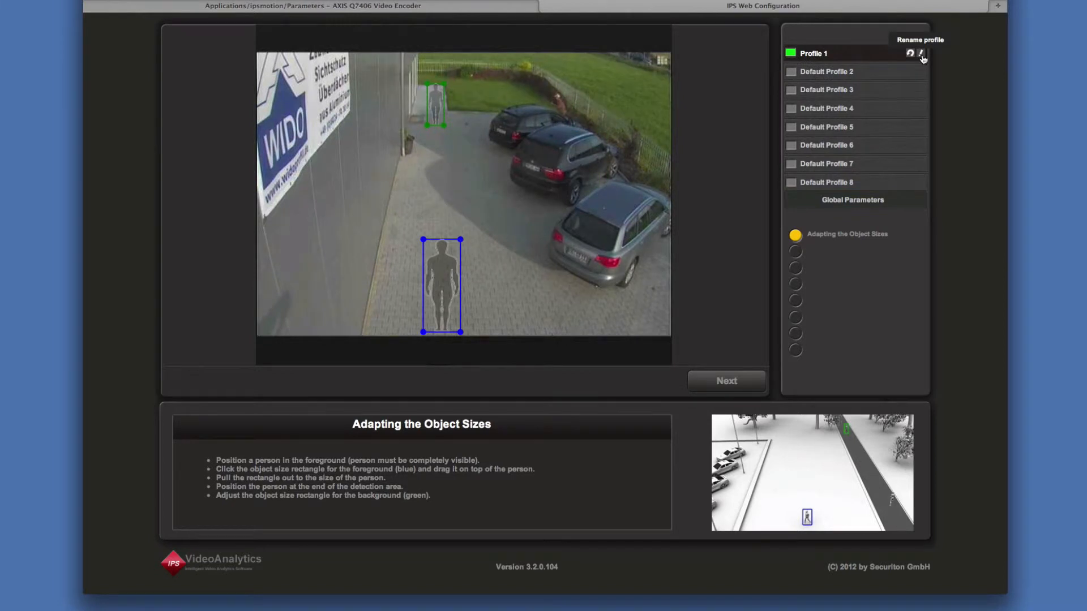
click(921, 54)
key(Right)
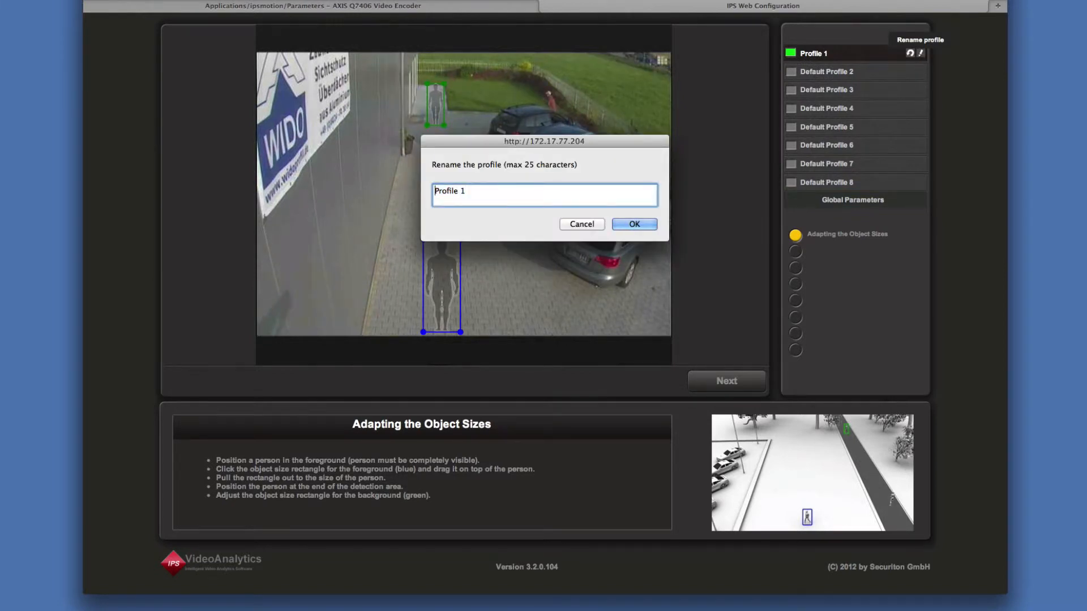
text(My)
click(634, 224)
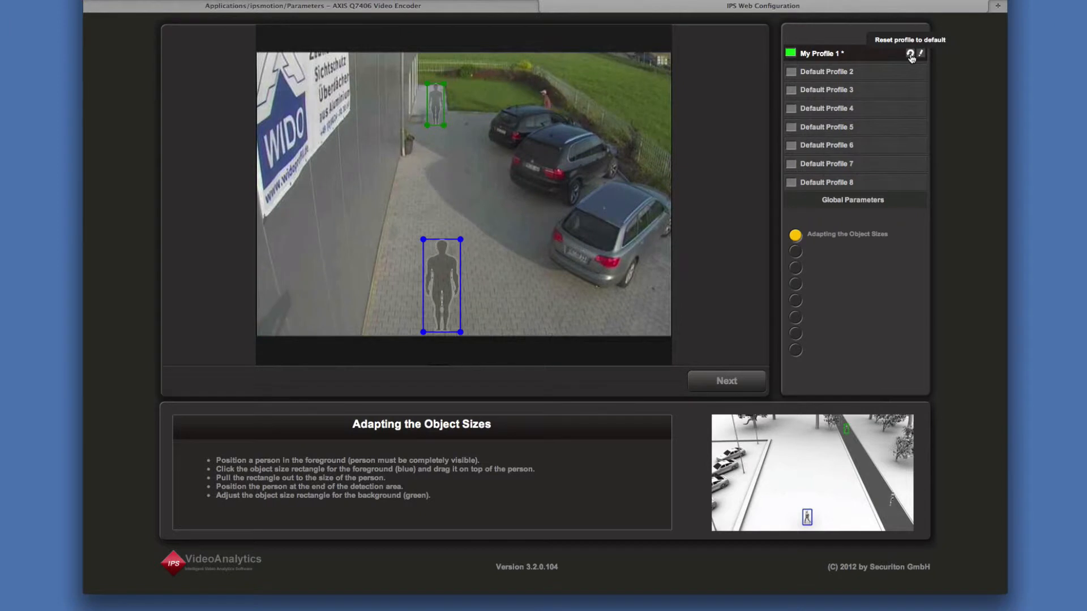
Reset My Profile 1 to its default settings and confirm the reset.
click(911, 55)
click(637, 203)
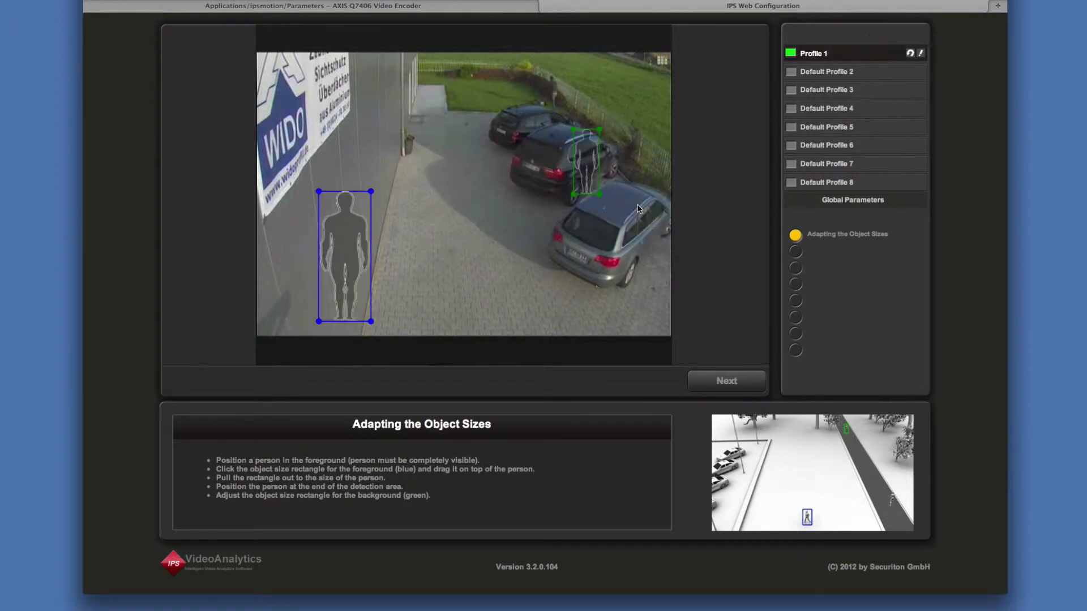
Open the global parameters, and save the result of Profile 1's graphical configuration.
click(899, 205)
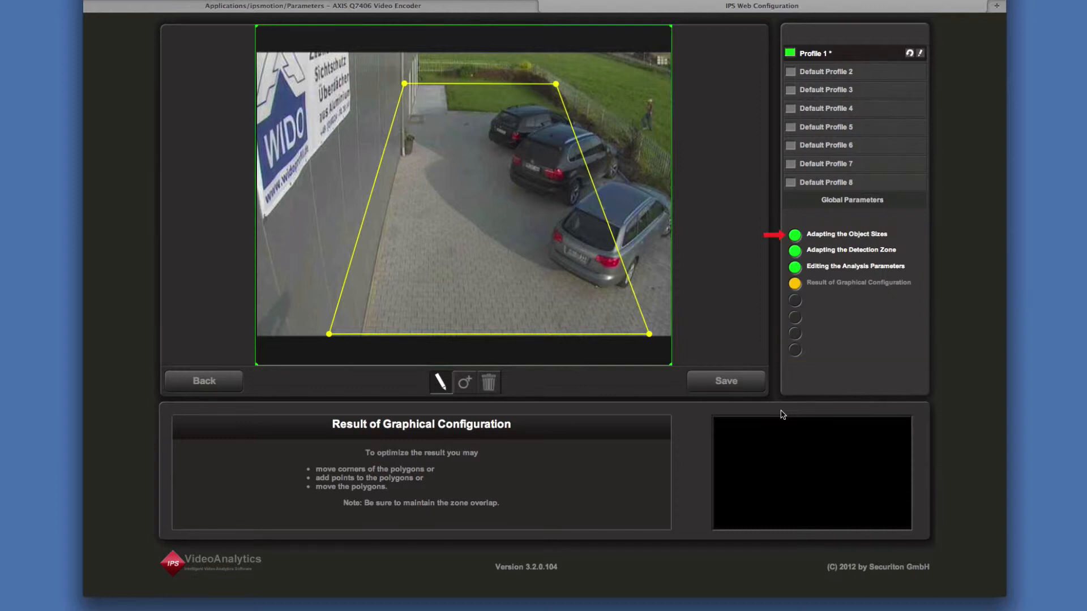
click(748, 390)
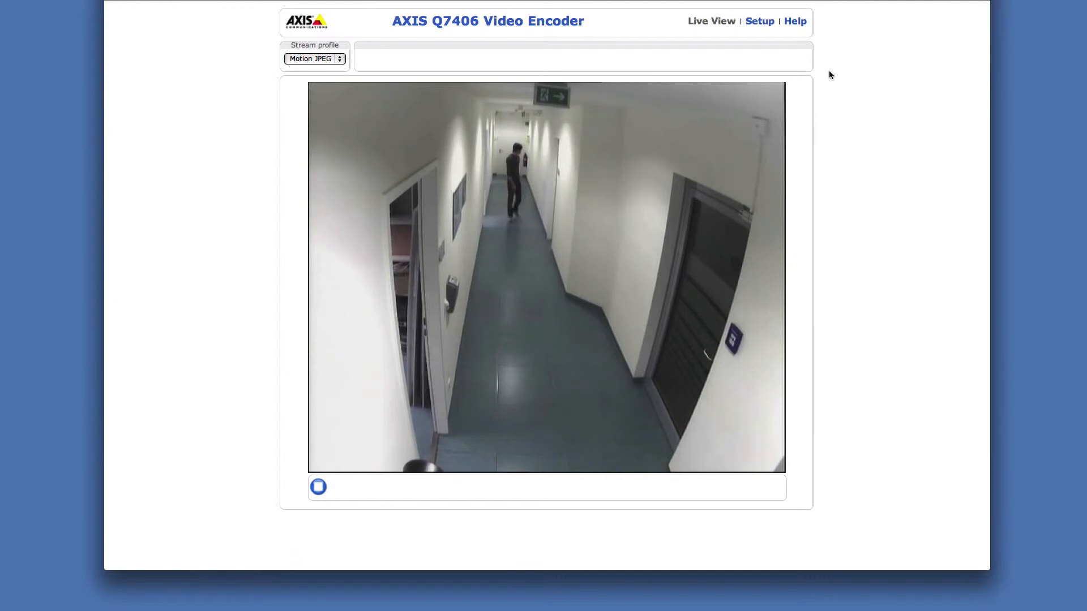
Open the configuration of the IPS Indoor Detection application from the encoder's setup and start it.
click(757, 23)
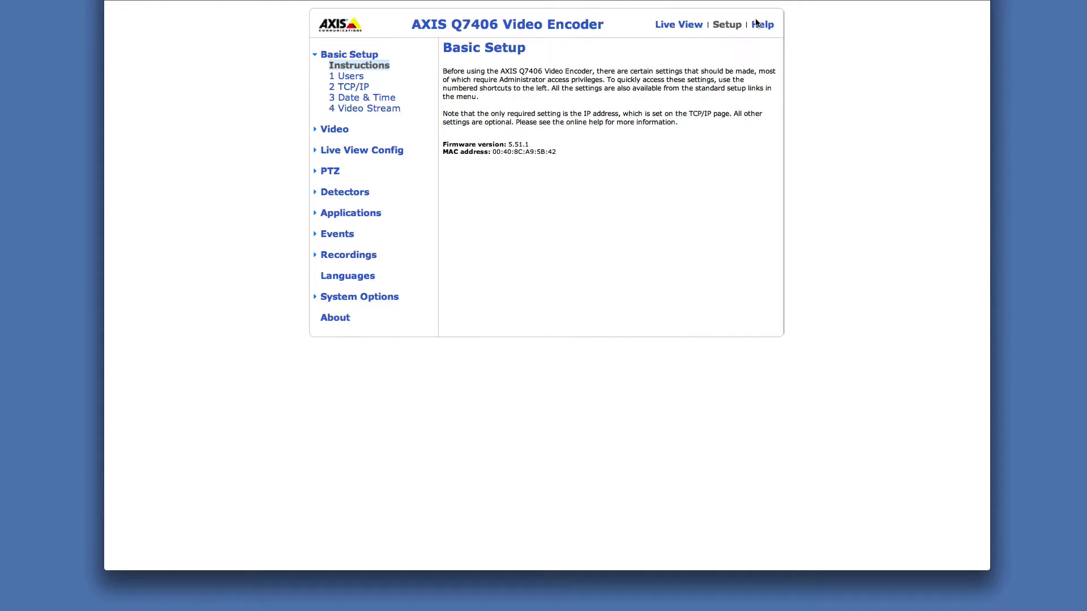
click(376, 215)
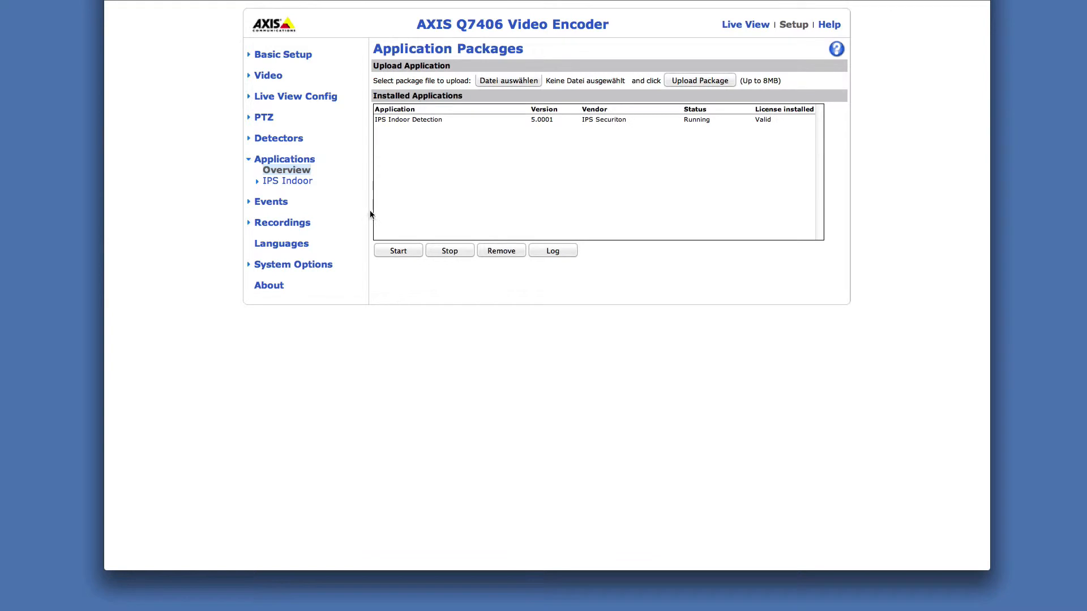
click(304, 182)
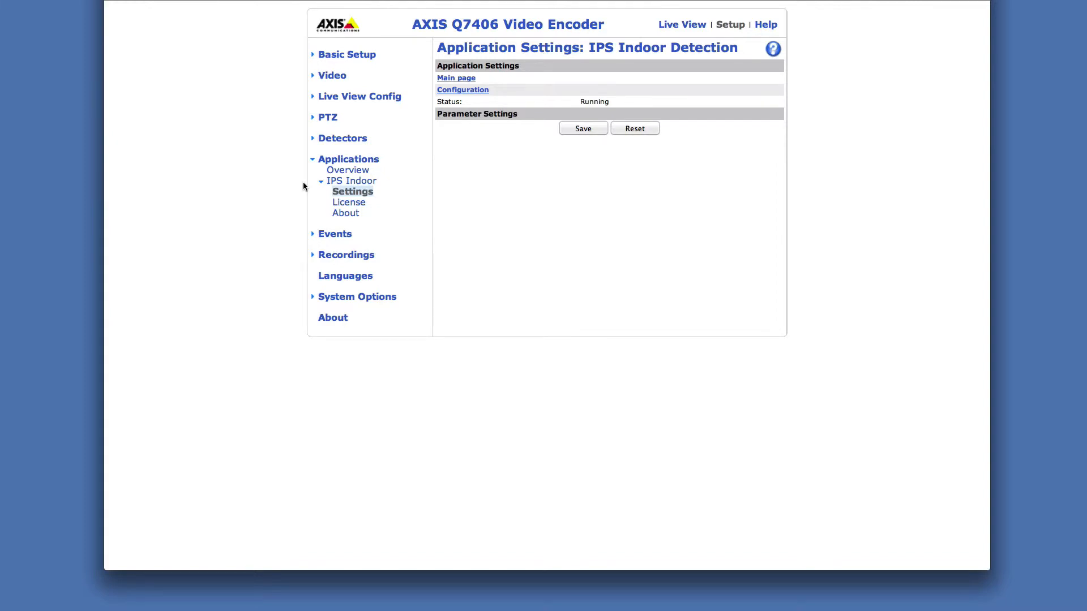
click(443, 93)
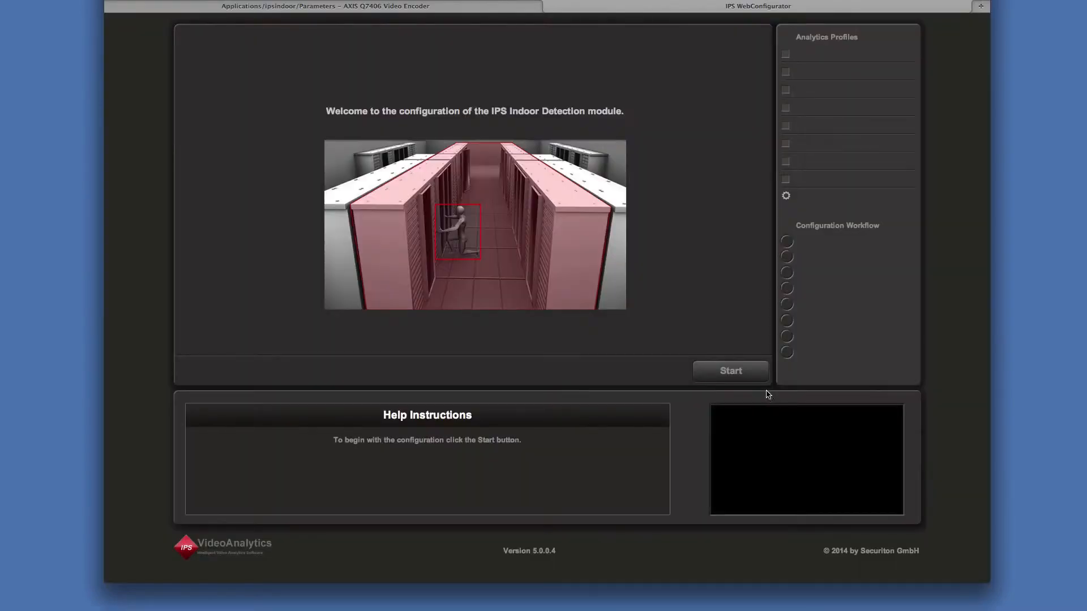
click(757, 379)
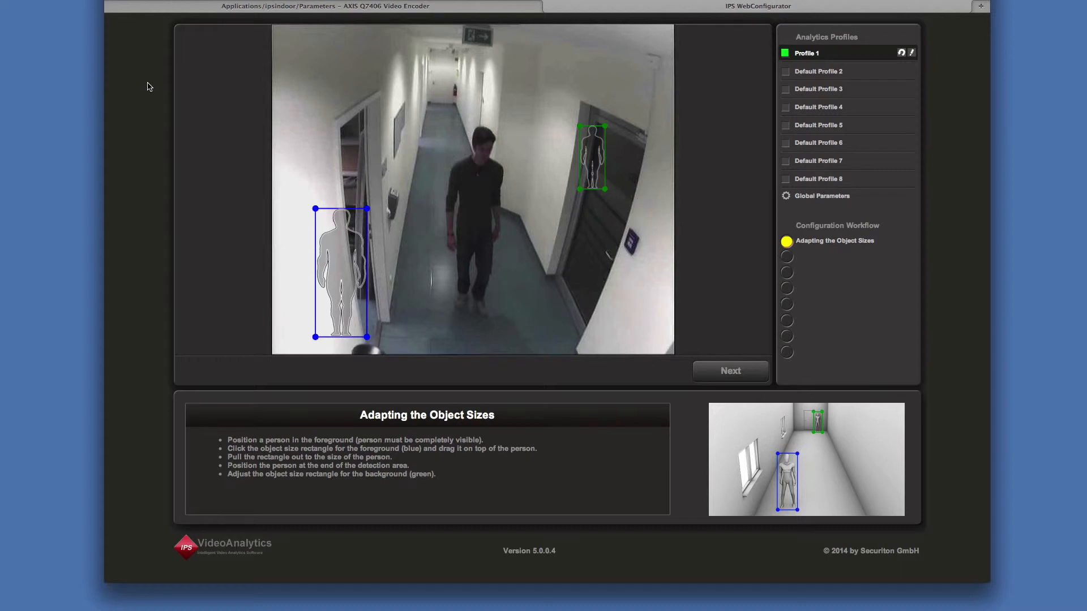
Fit the blue rectangle to the person in the foreground and the green one to the person at the corridor's far end.
drag(348, 306, 481, 219)
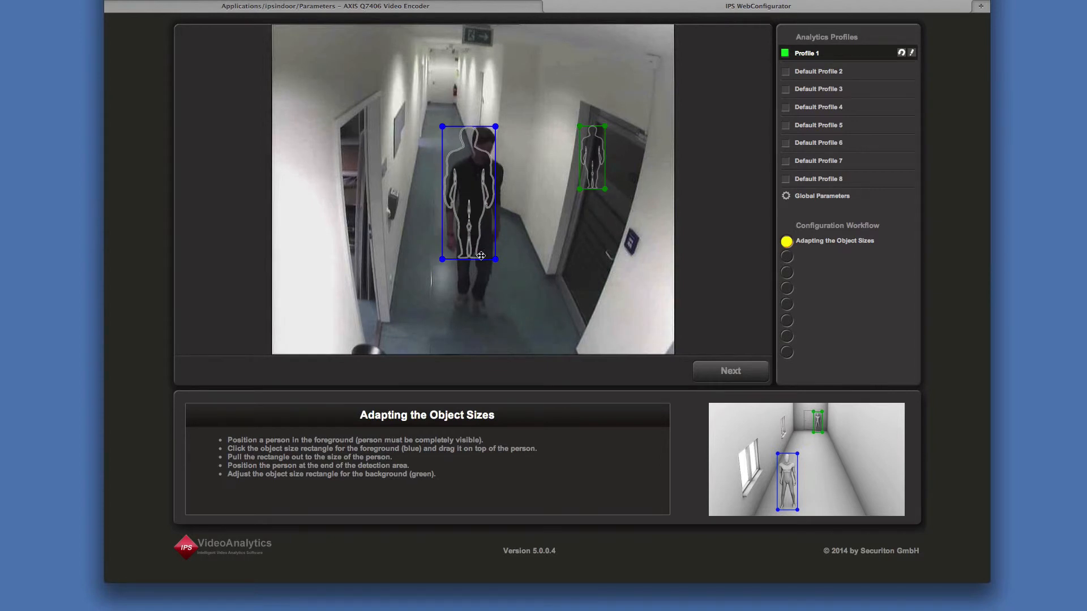
drag(496, 260, 489, 311)
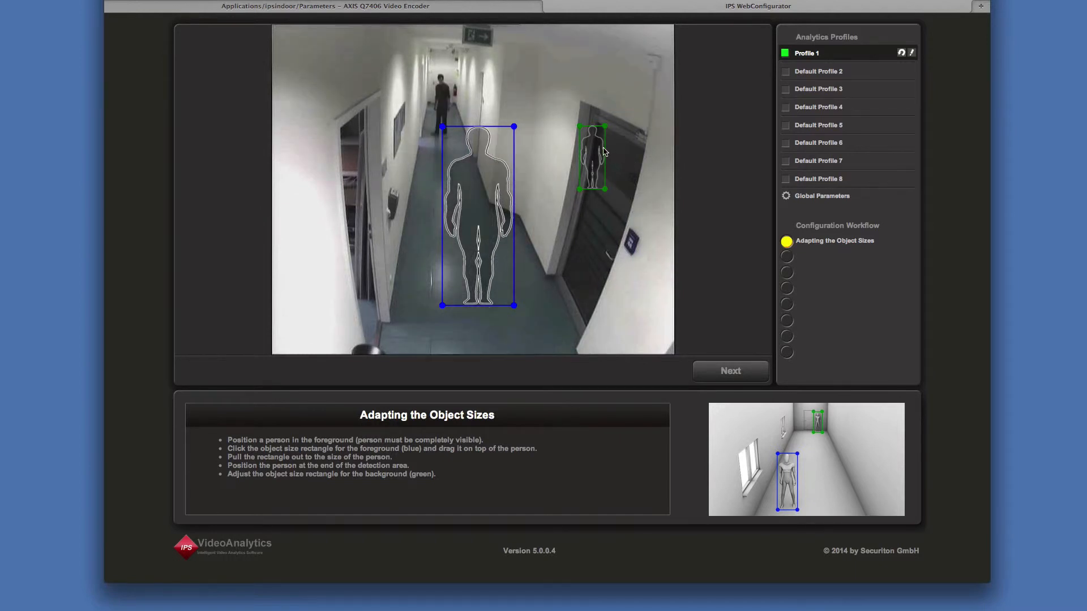
drag(589, 141, 444, 95)
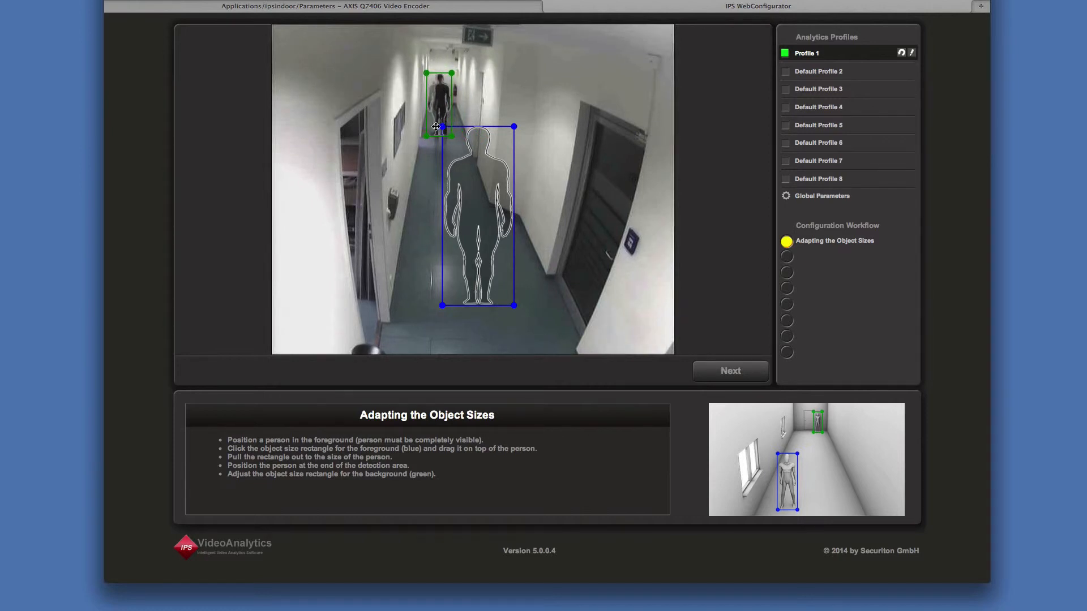
drag(427, 135, 428, 136)
click(722, 374)
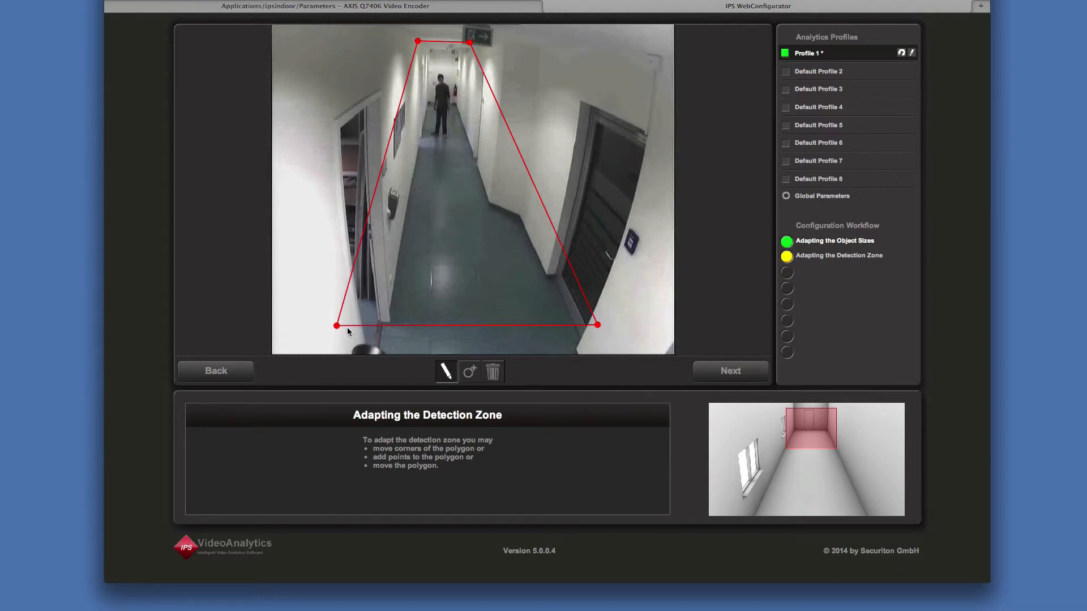
Extend the detection zone's two lower corners outward and add a point on each side so the zone encloses both doors.
drag(336, 326, 322, 346)
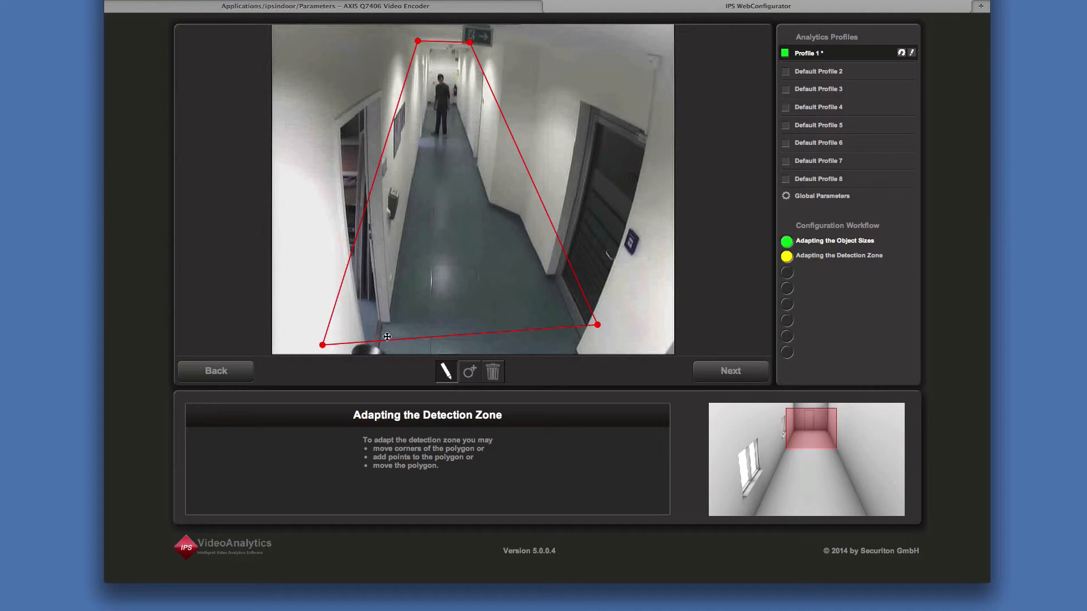
drag(597, 325, 635, 347)
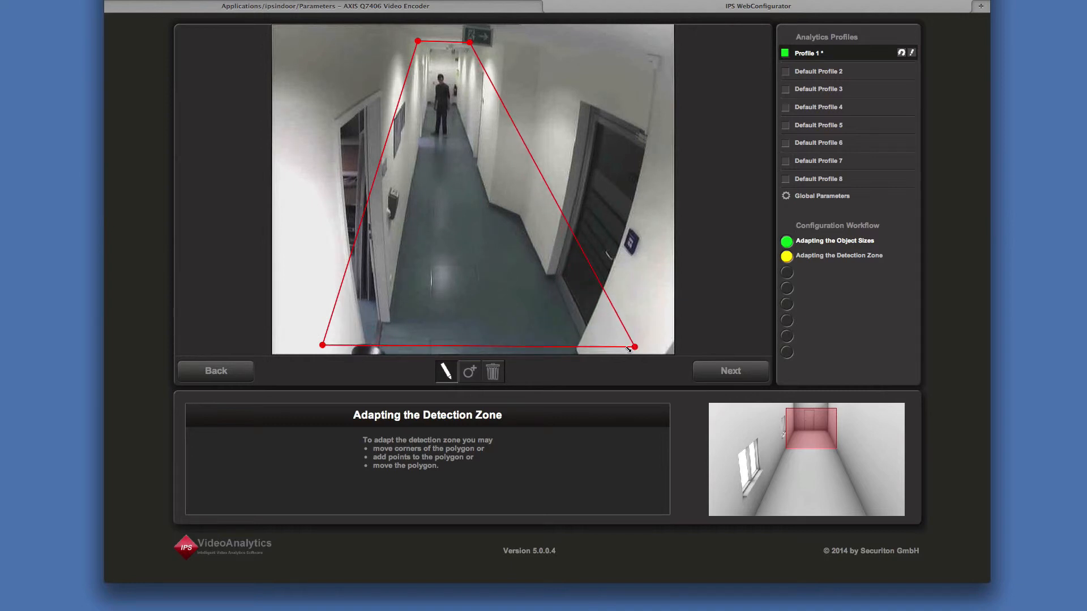
click(475, 373)
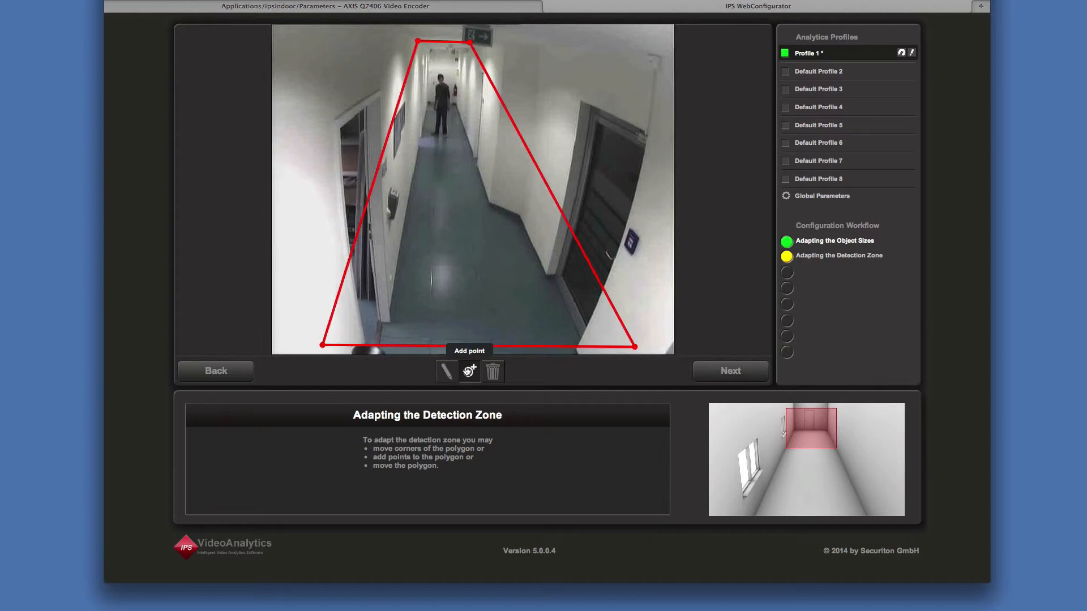
click(343, 276)
drag(344, 276, 322, 88)
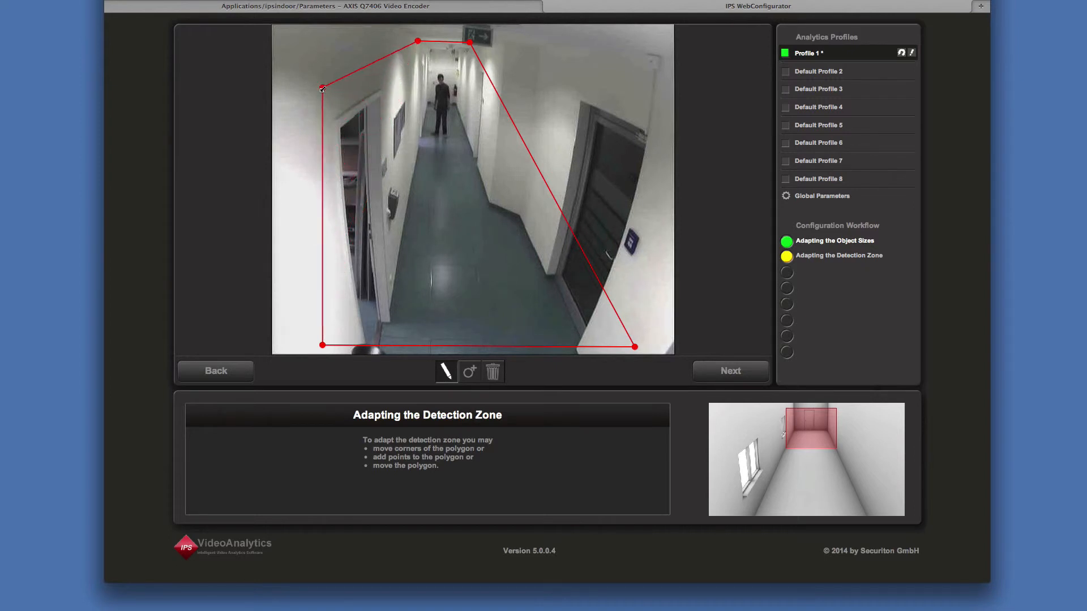
click(477, 371)
drag(600, 281, 653, 110)
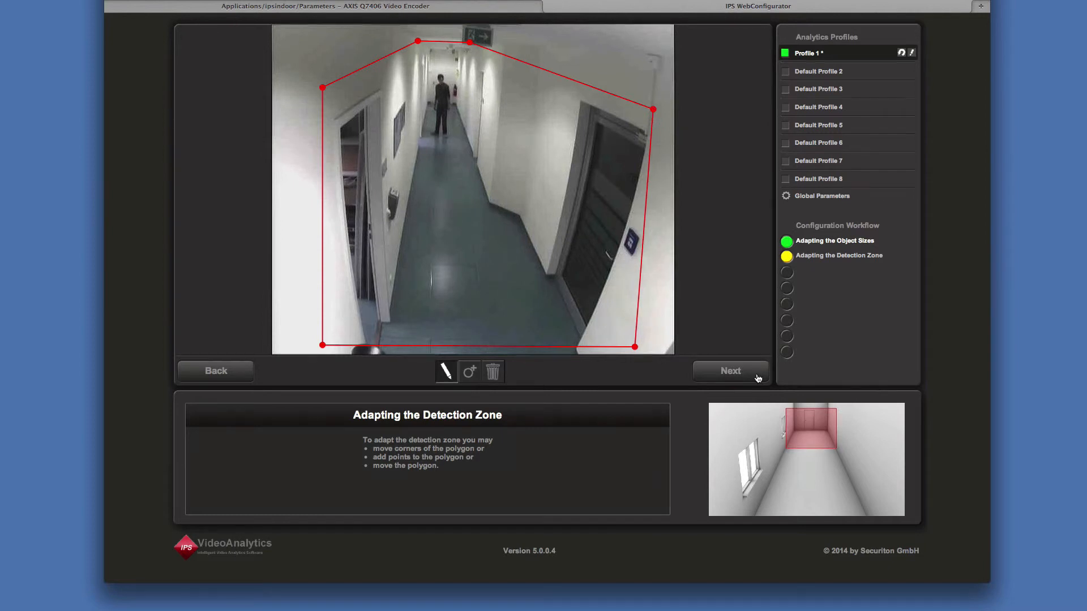
In the graphical configuration result, shift the detection zone's lower-right corner slightly outward and proceed to the analytic parameters.
click(730, 374)
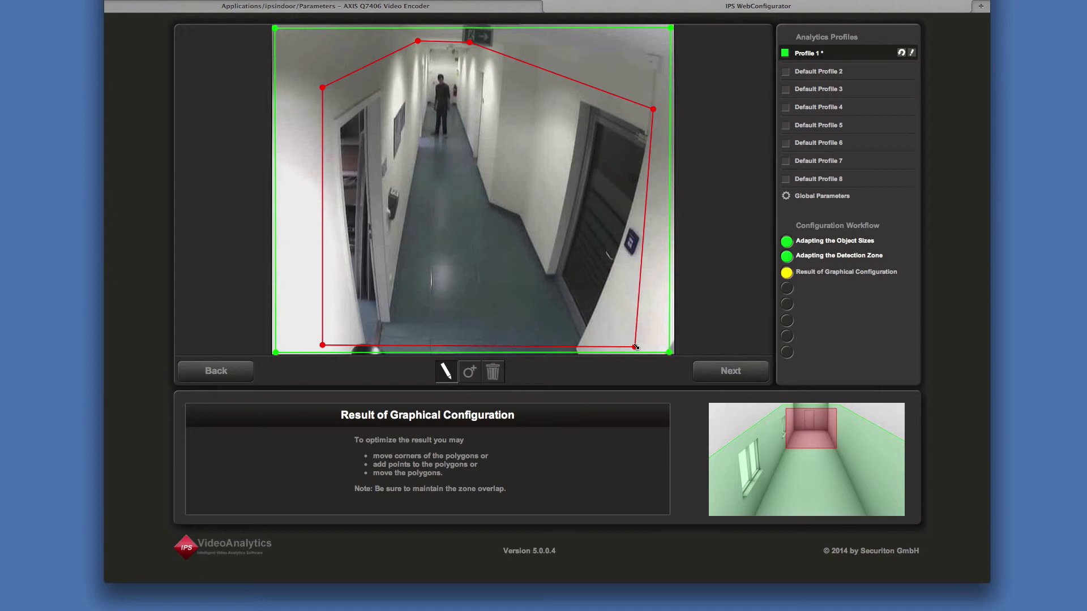
drag(636, 347, 647, 346)
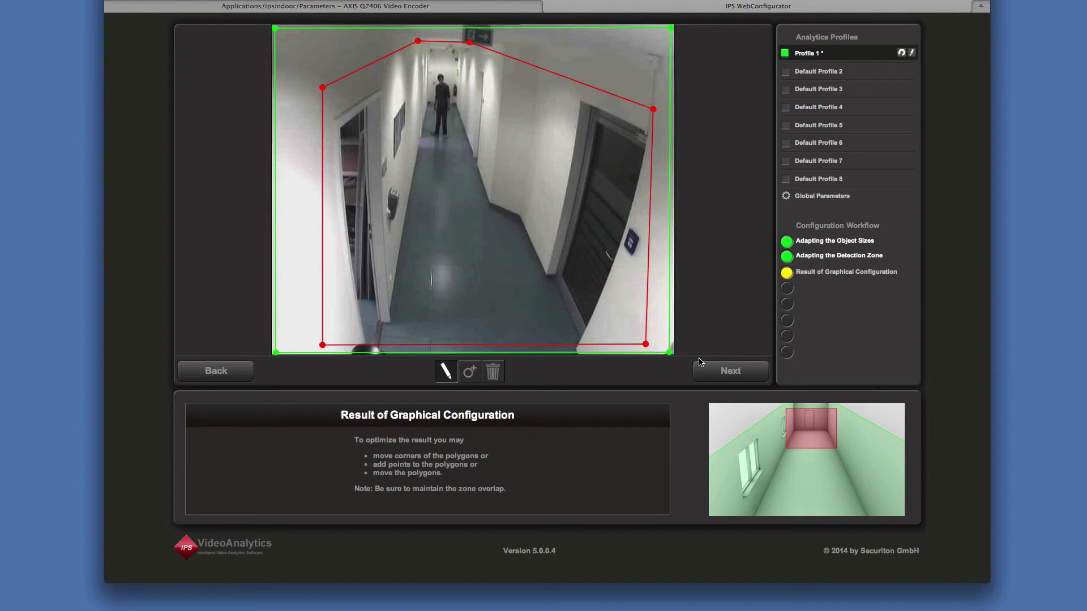
click(752, 377)
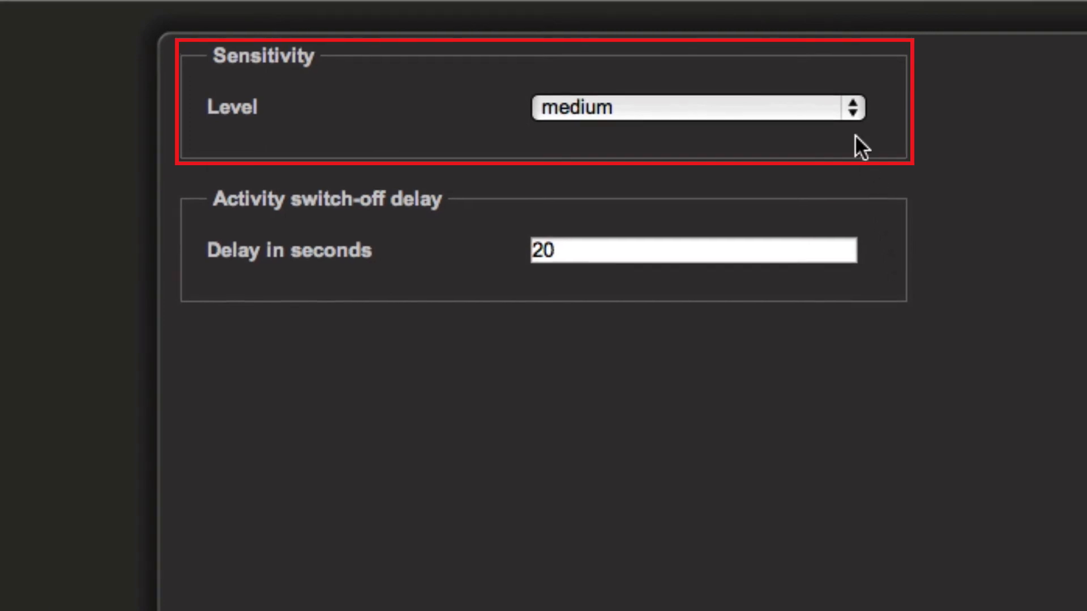
Try the high sensitivity level and settle on low for Profile 1.
click(848, 110)
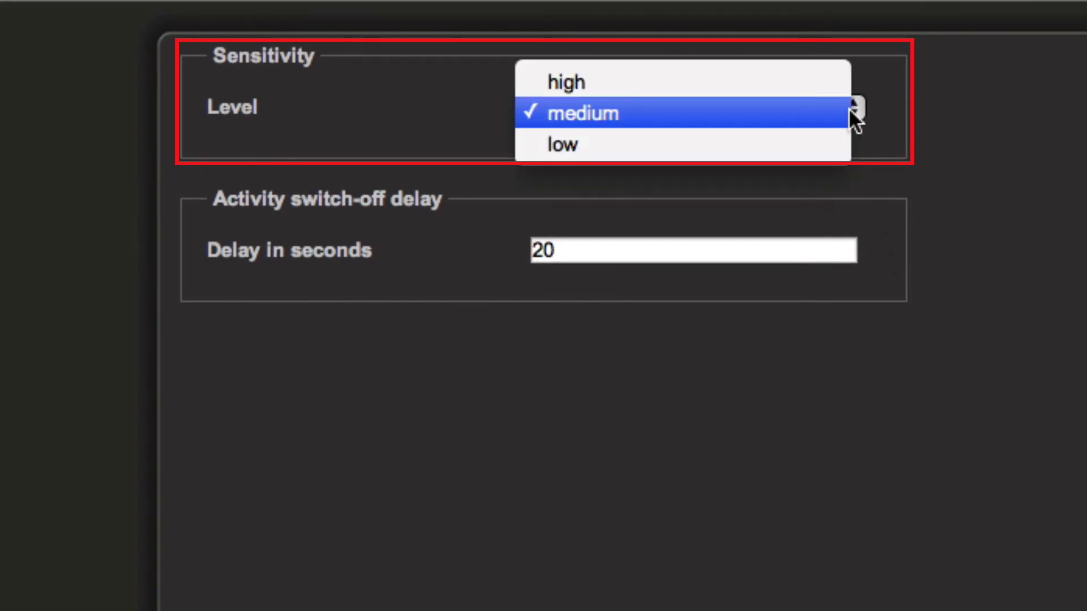
click(805, 80)
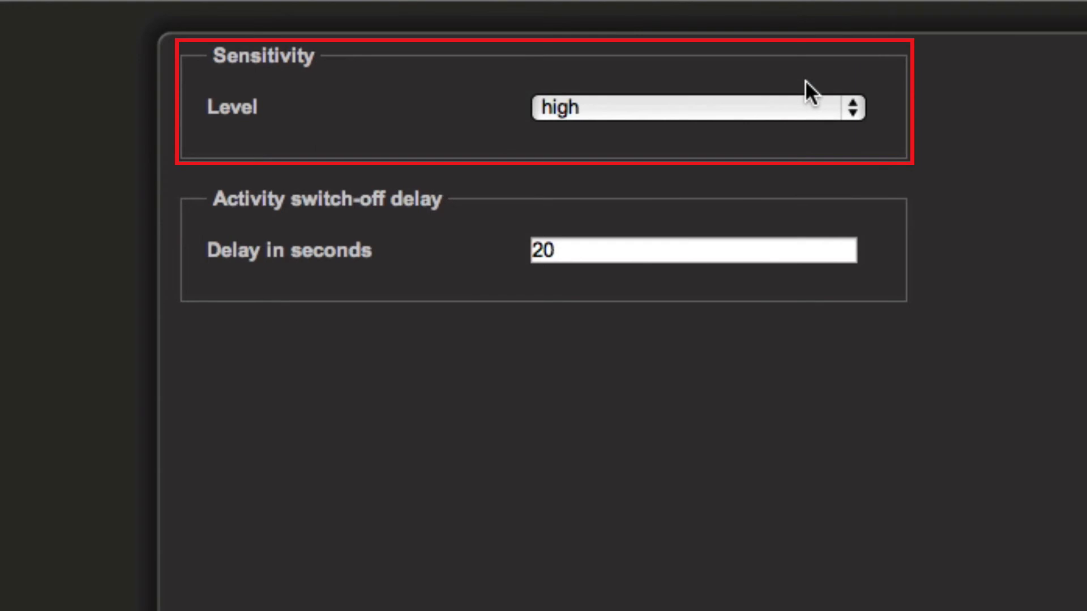
click(827, 108)
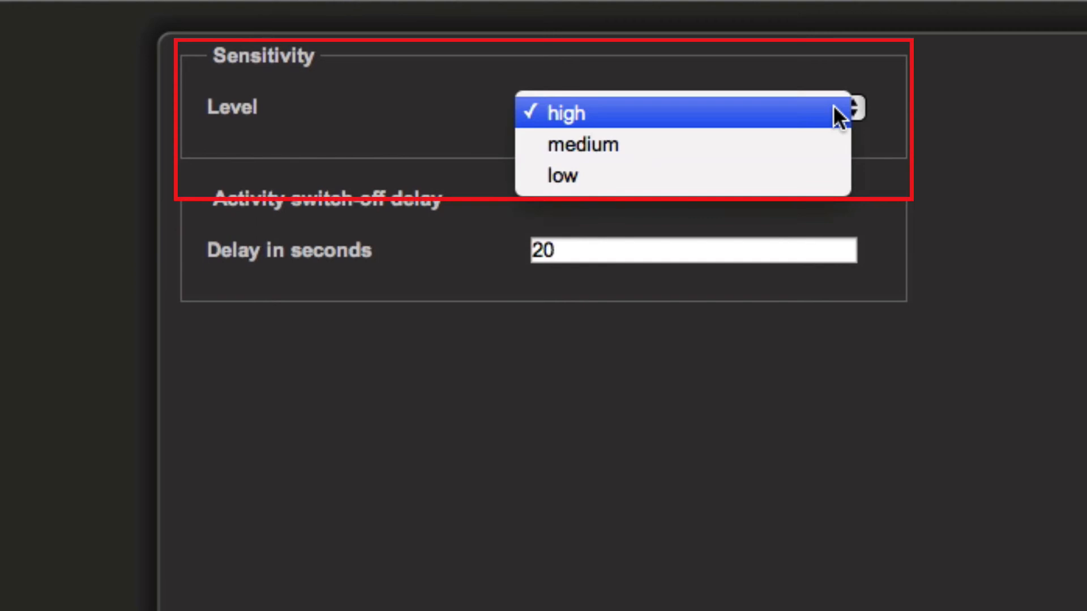
click(799, 171)
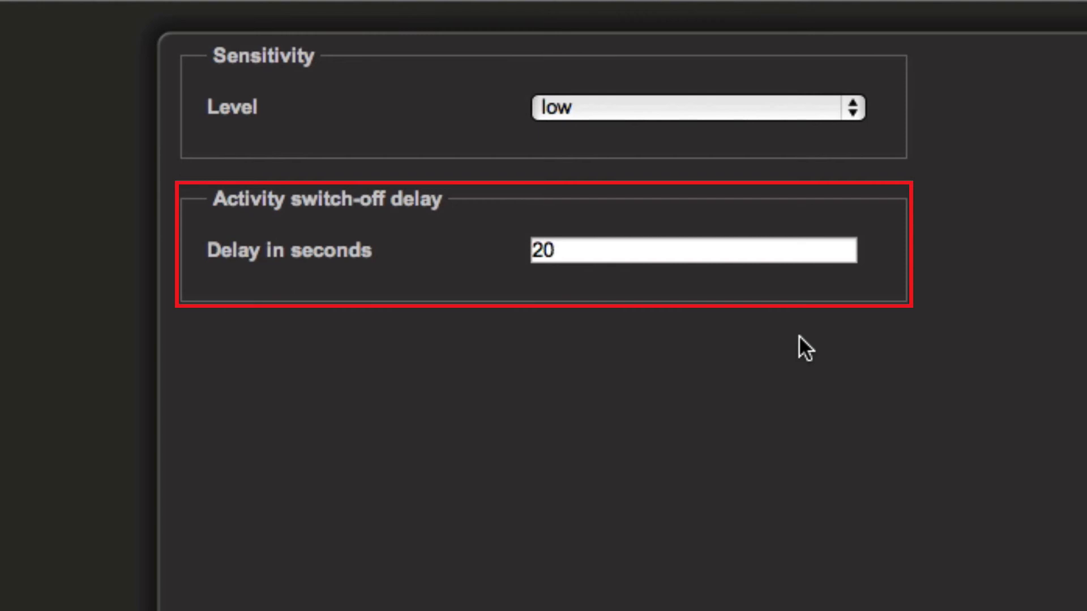
Set the activity switch-off delay to 15 seconds.
click(755, 253)
key(BackSpace)
key(BackSpace)
text(15)
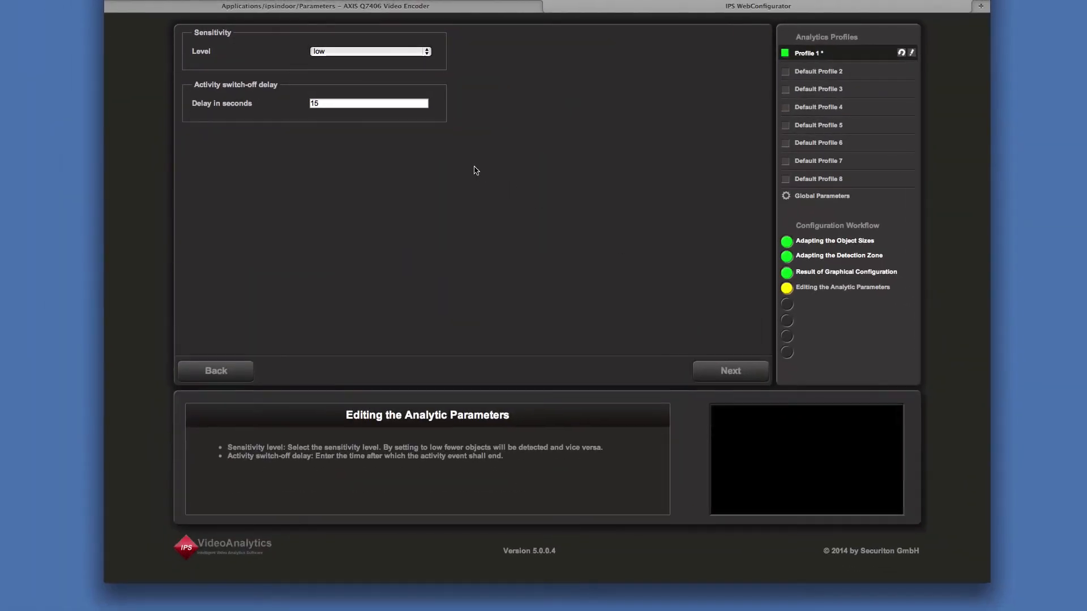
Save Profile 1's indoor detection configuration and close the configurator page.
click(754, 371)
click(754, 370)
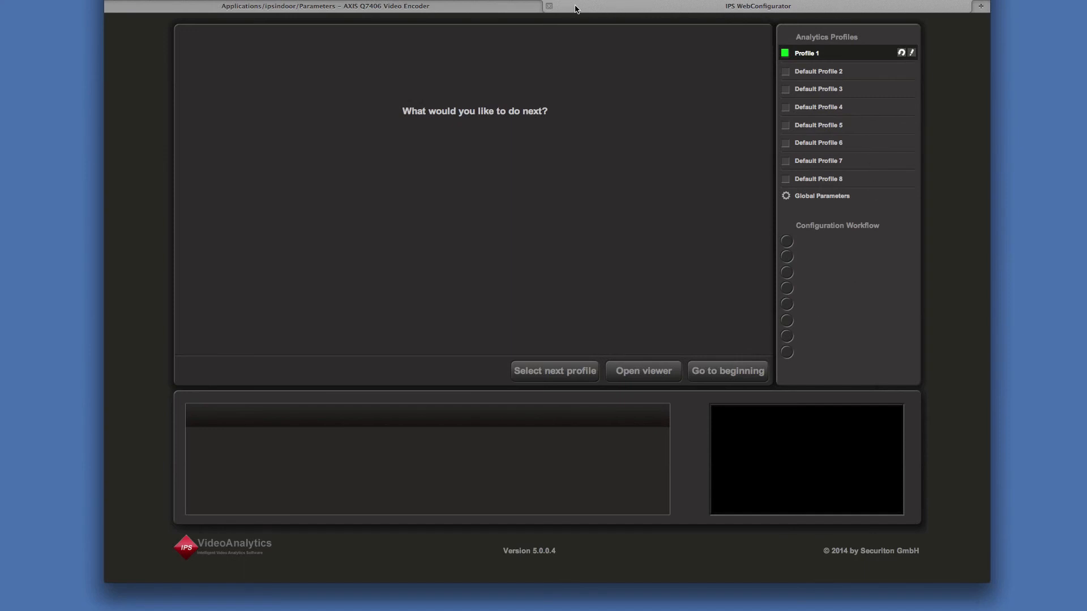
click(548, 6)
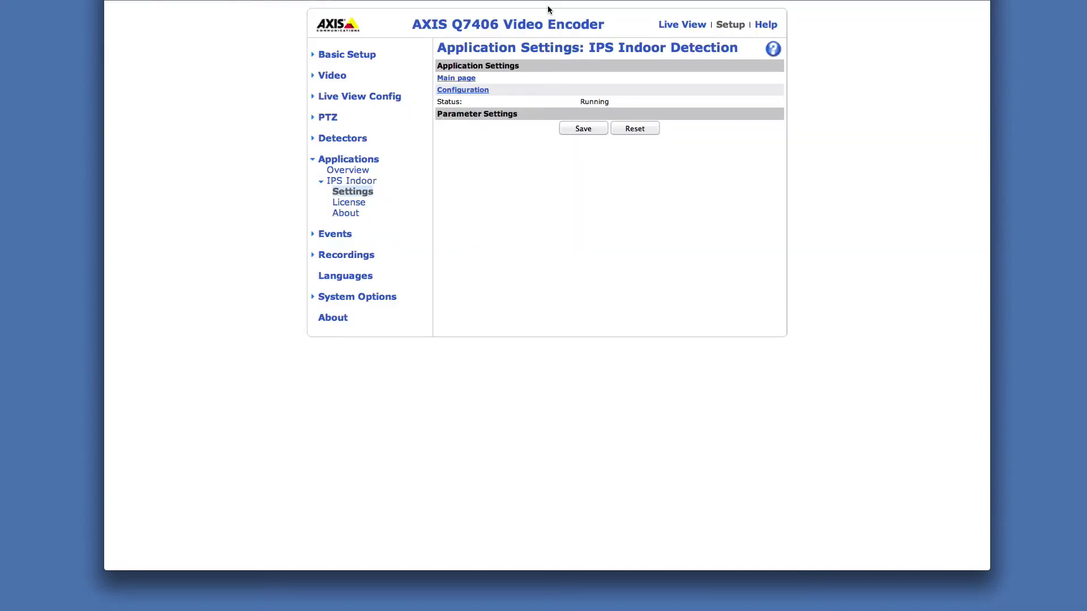